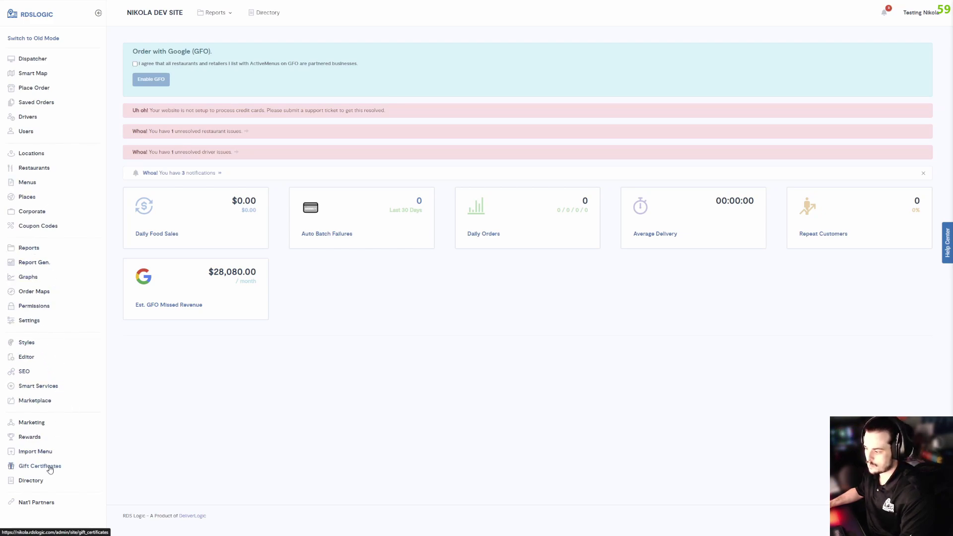
Load the POPUP page into the Editor from the Edit Page list.
left_click(26, 358)
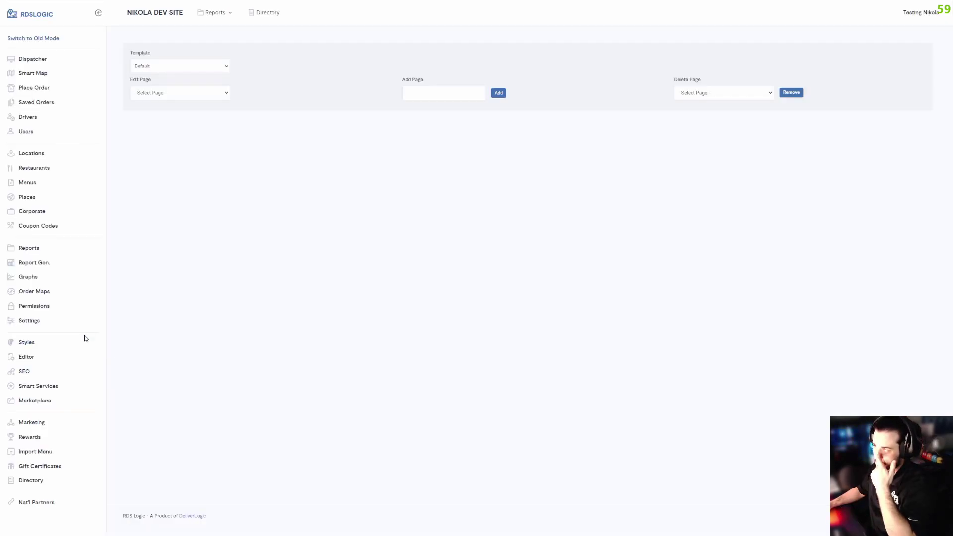
left_click(209, 97)
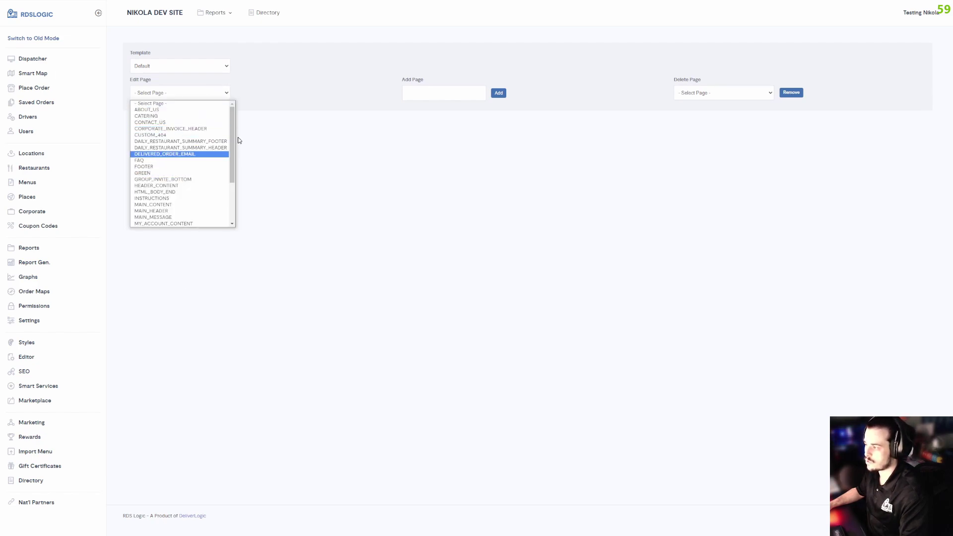
left_click_drag(232, 139, 225, 183)
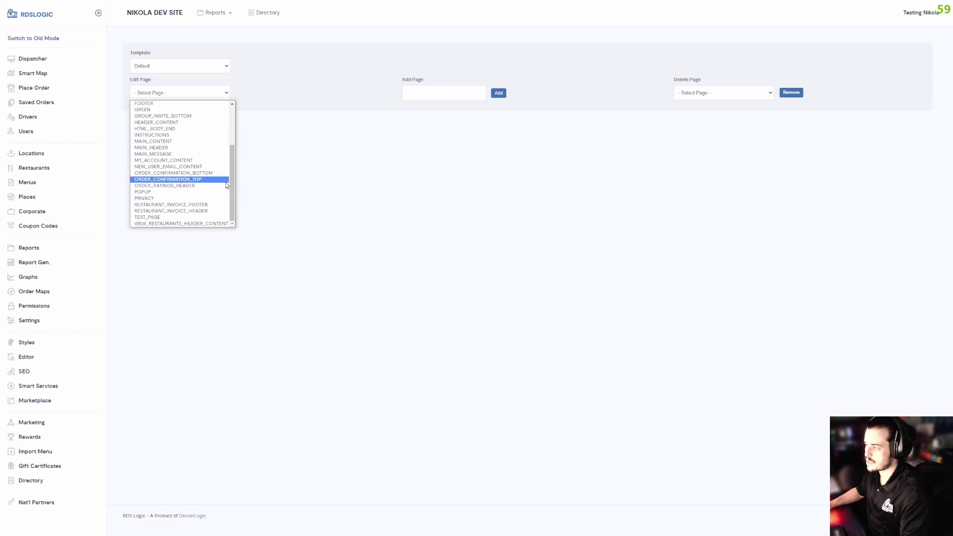
left_click(140, 192)
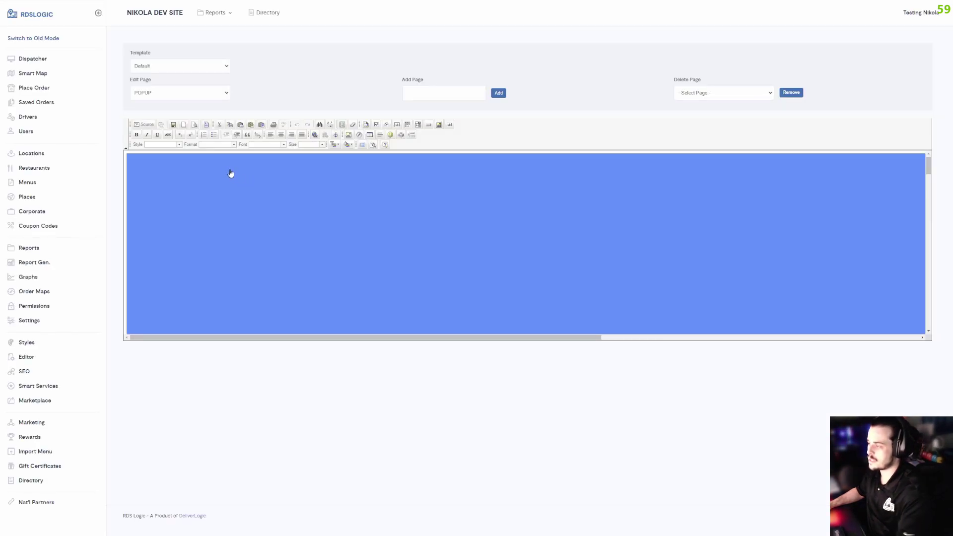
Replace the placeholder with 'Hey there, are you hungry? Take 10% off on us! Use code FIRST10'.
key("Delete")
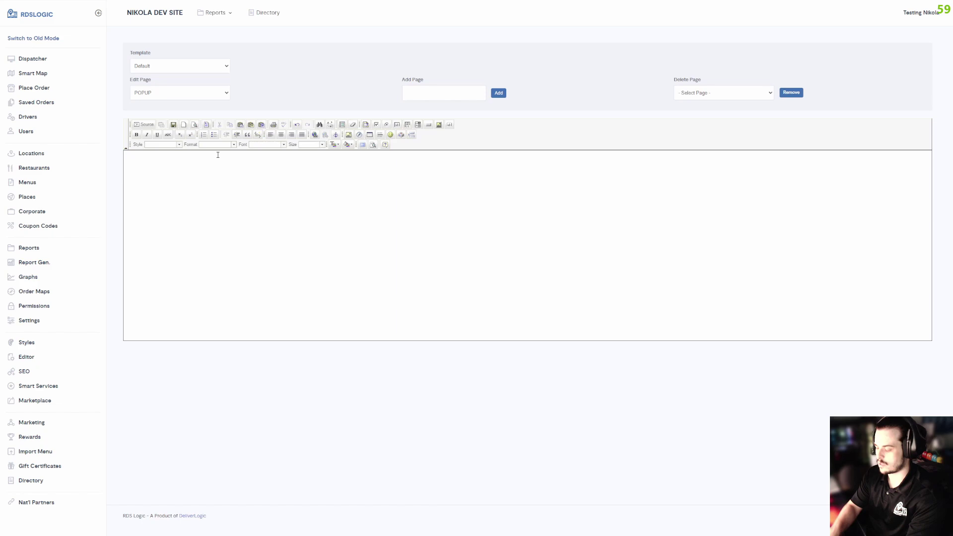
type("He")
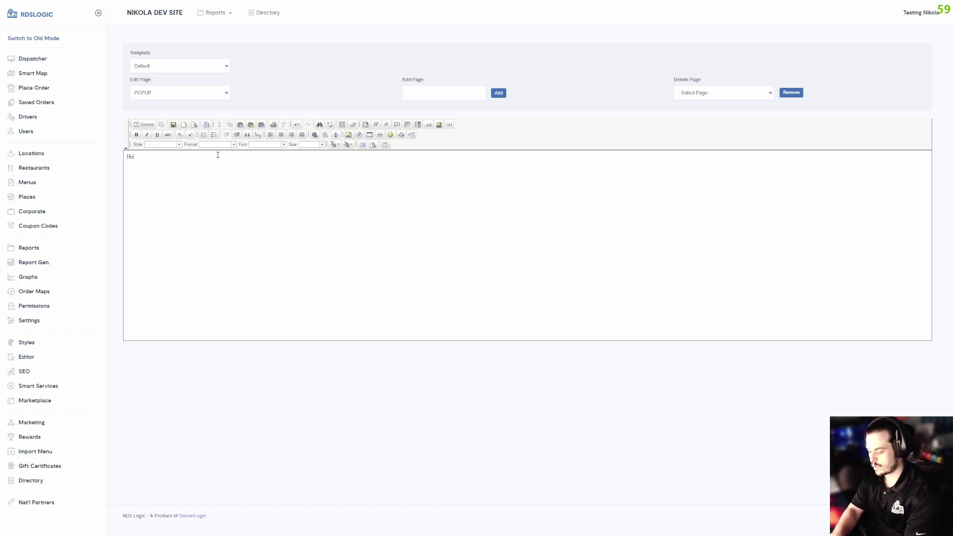
type("y there, thank you for visiting")
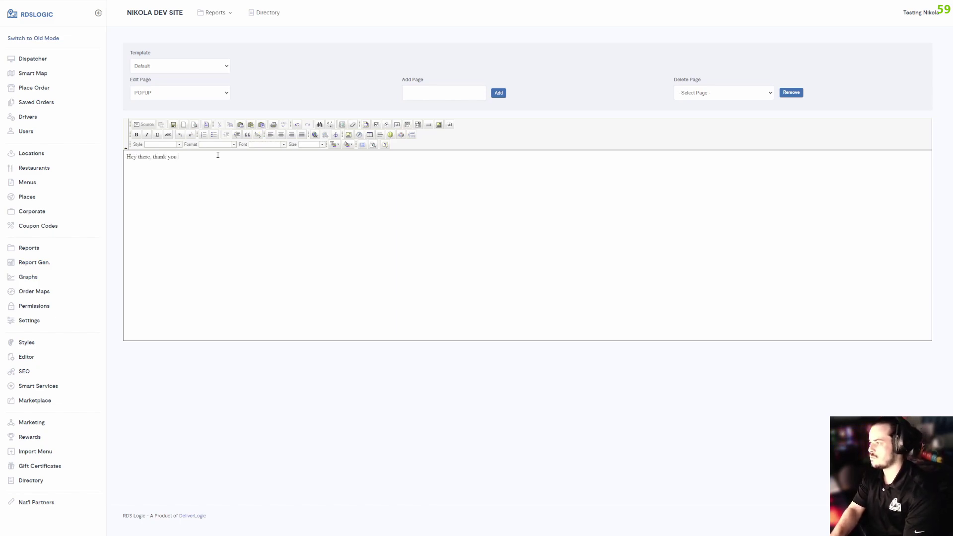
key("BackSpace")
key("BackSpace")
key("BackSpace")
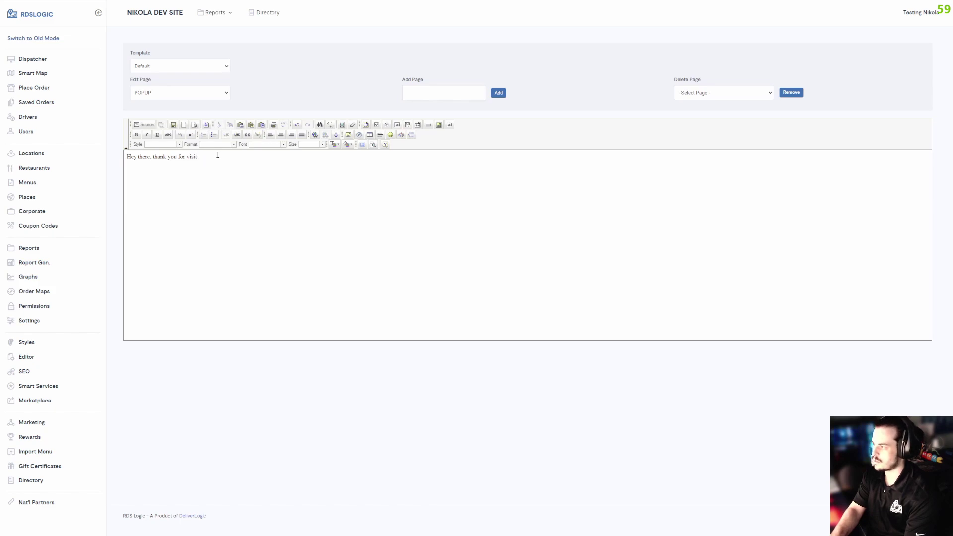
key("BackSpace")
key("BackSpace")
key("BackSpace")
key("BackSpace")
key("BackSpace")
key("BackSpace")
key("BackSpace")
key("BackSpace")
key("BackSpace")
key("BackSpace")
key("BackSpace")
key("BackSpace")
key("BackSpace")
key("BackSpace")
key("BackSpace")
key("BackSpace")
key("BackSpace")
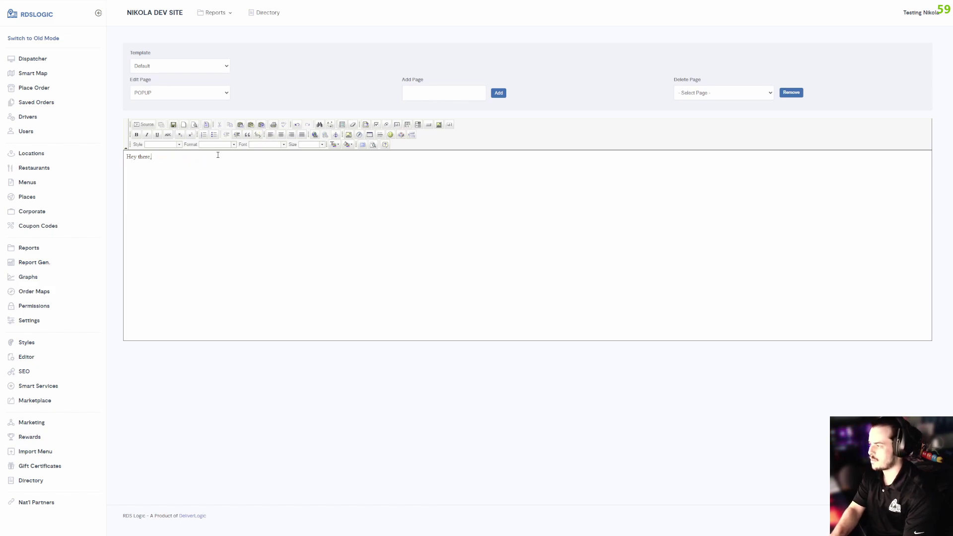
type("are you hungry?")
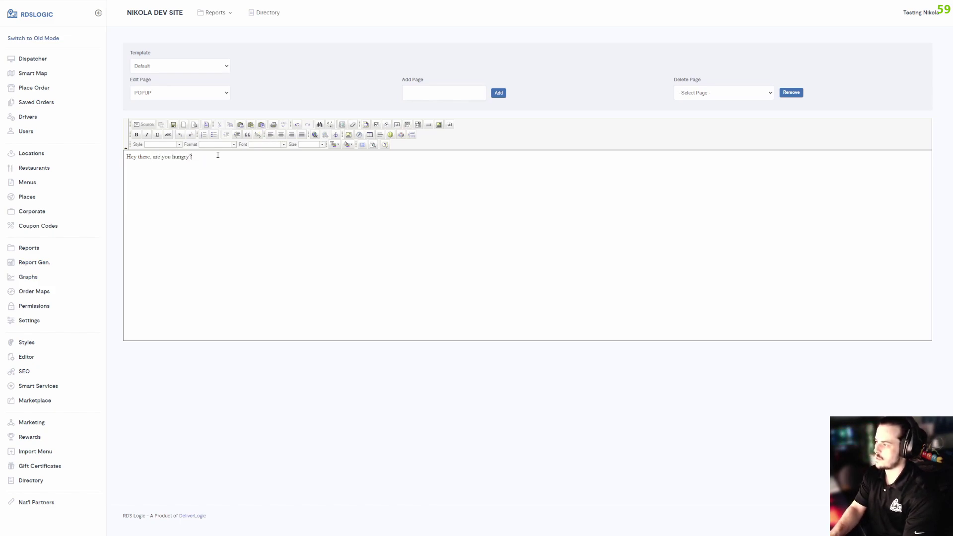
type("Take $")
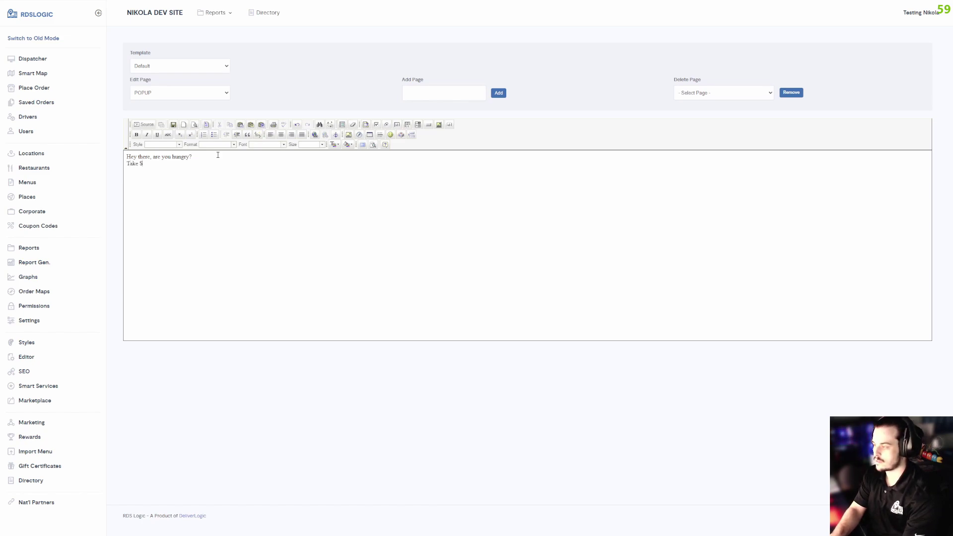
key("BackSpace")
type("10% off on ")
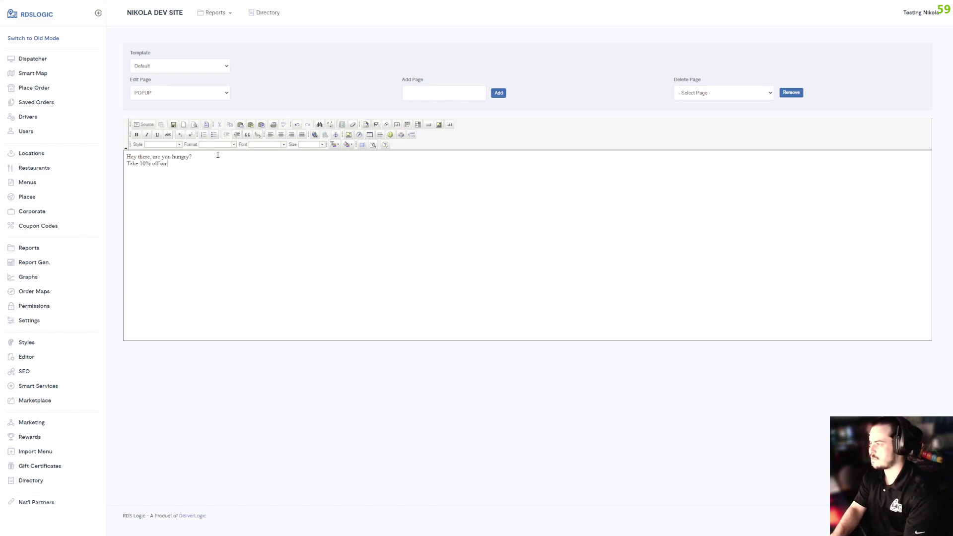
type("us! Use code FIRST10")
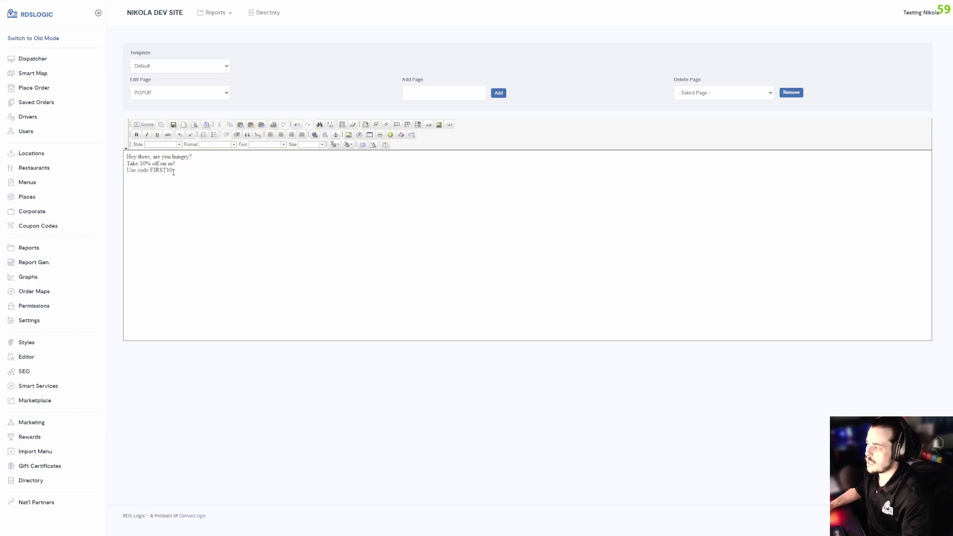
left_click_drag(173, 171, 126, 156)
left_click(211, 166)
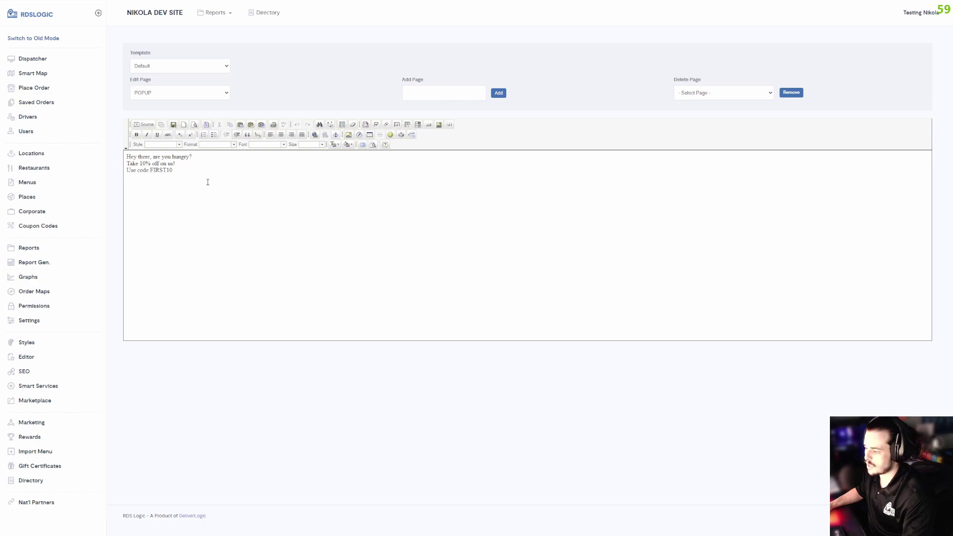
Filter Settings by 'pop' and show Customize Your Website's Homepage Popup Frequency option.
left_click(207, 179)
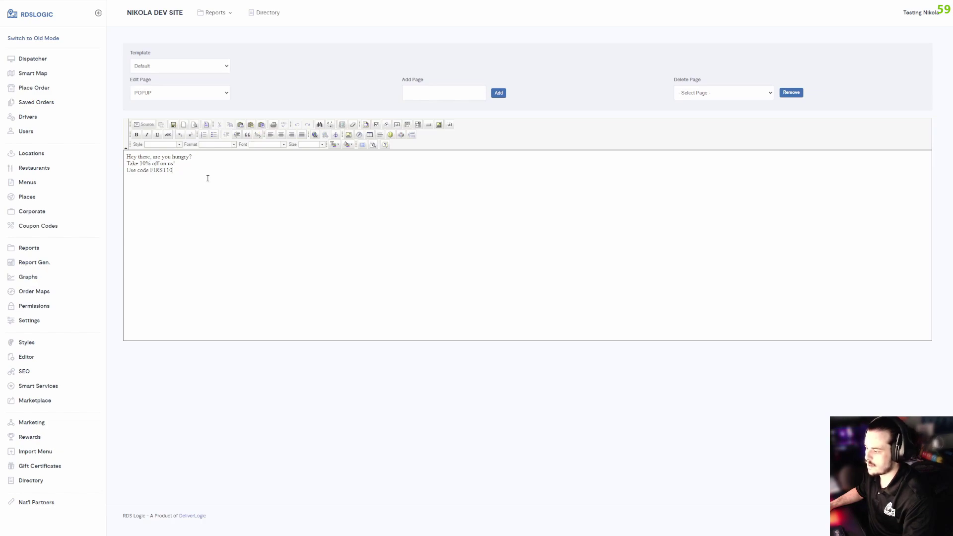
left_click(35, 323)
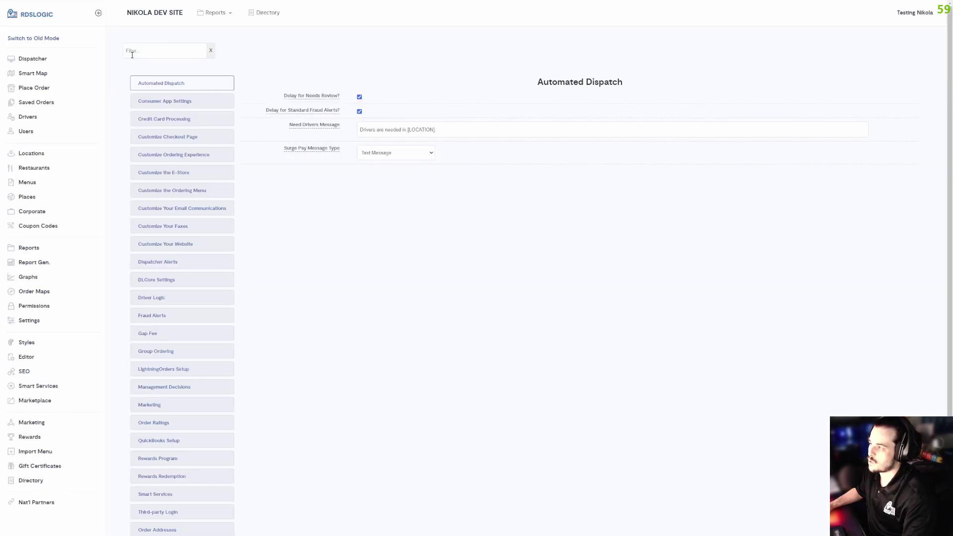
left_click(132, 54)
type("pop")
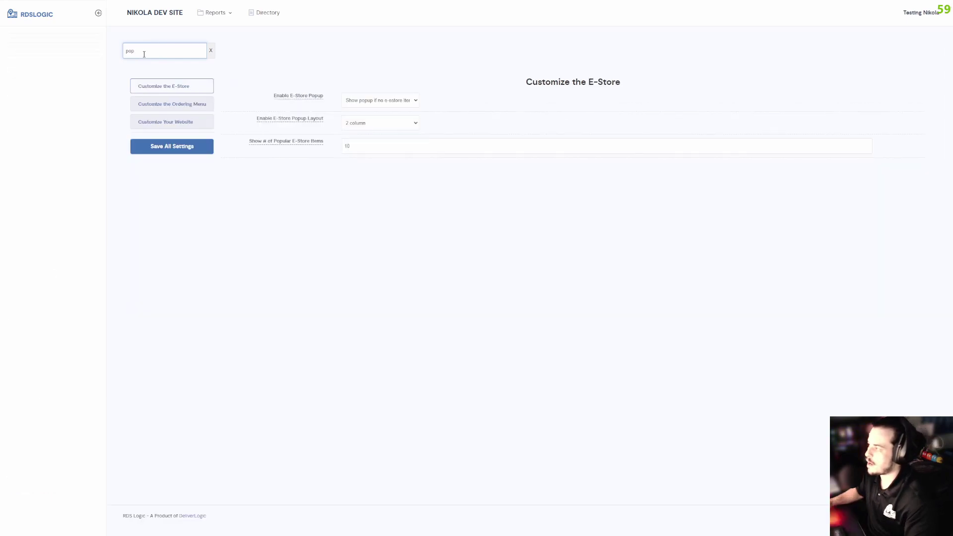
left_click(179, 129)
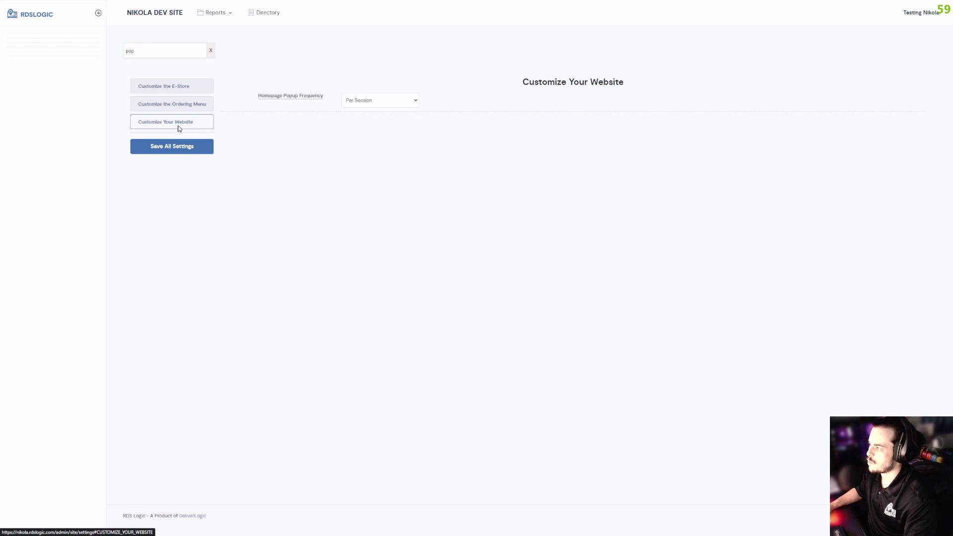
mouse_move(258, 96)
left_click_drag(265, 98, 302, 96)
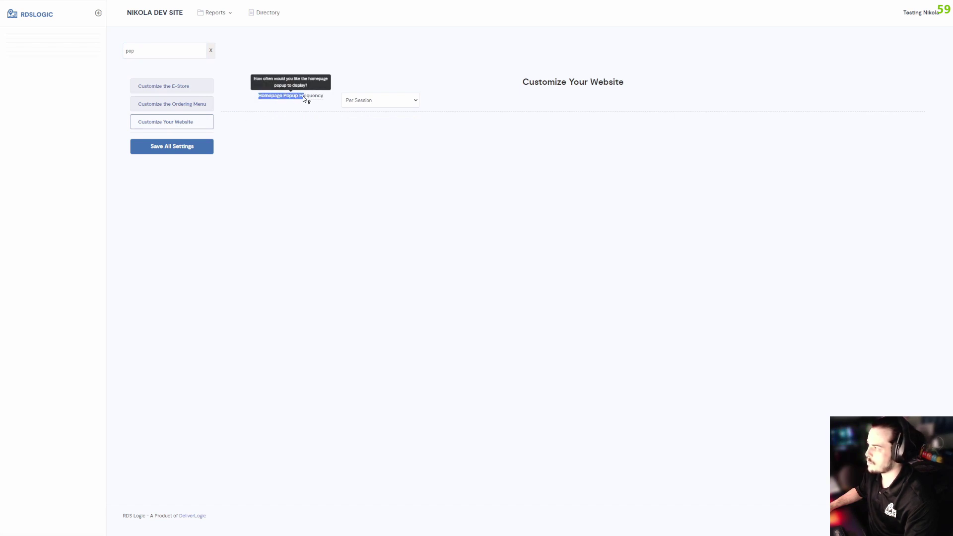
left_click(324, 97)
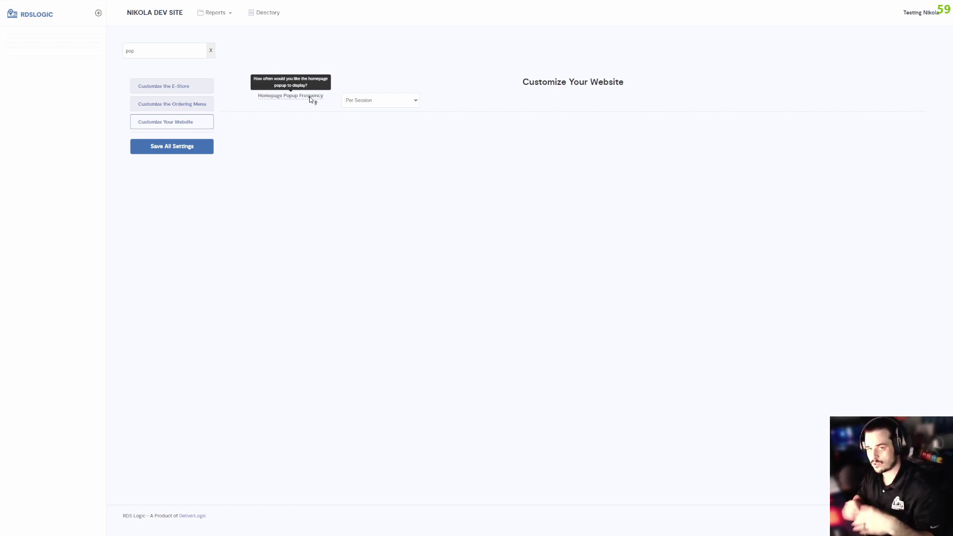
left_click(369, 101)
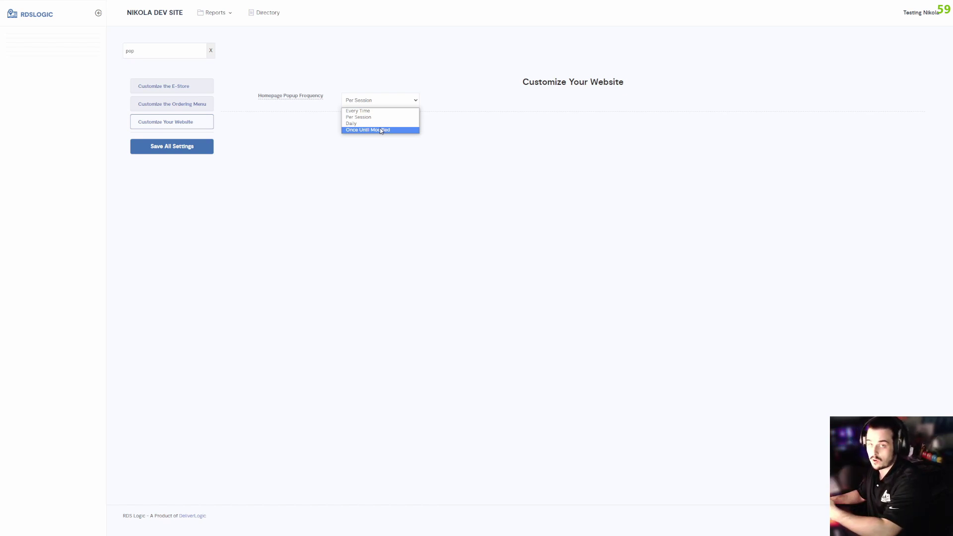
Change Homepage Popup Frequency from Per Session to Daily and save all settings.
left_click(378, 102)
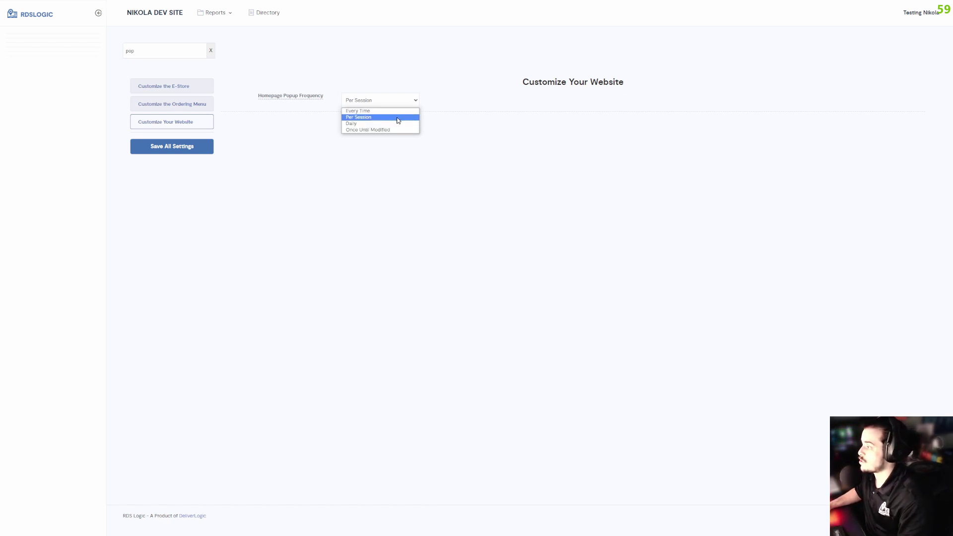
left_click(377, 102)
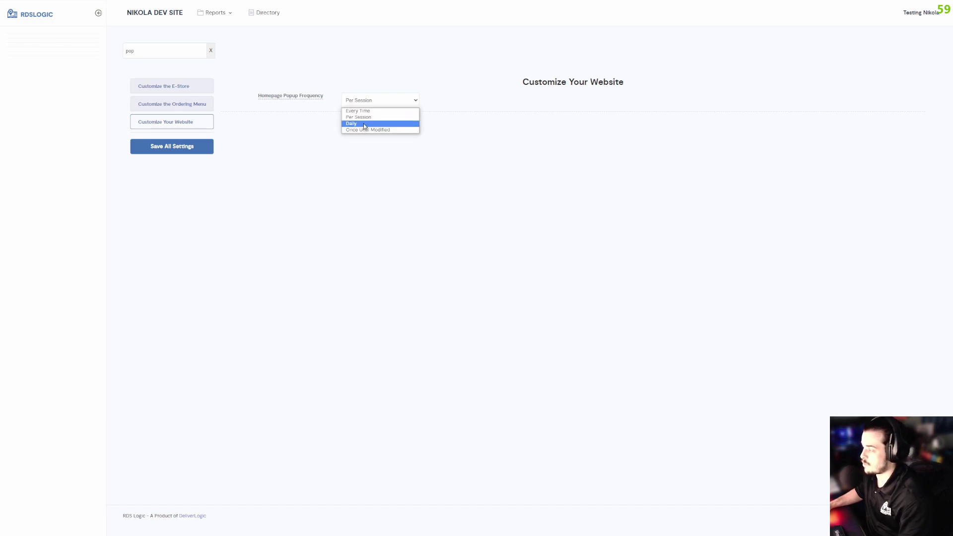
left_click(362, 123)
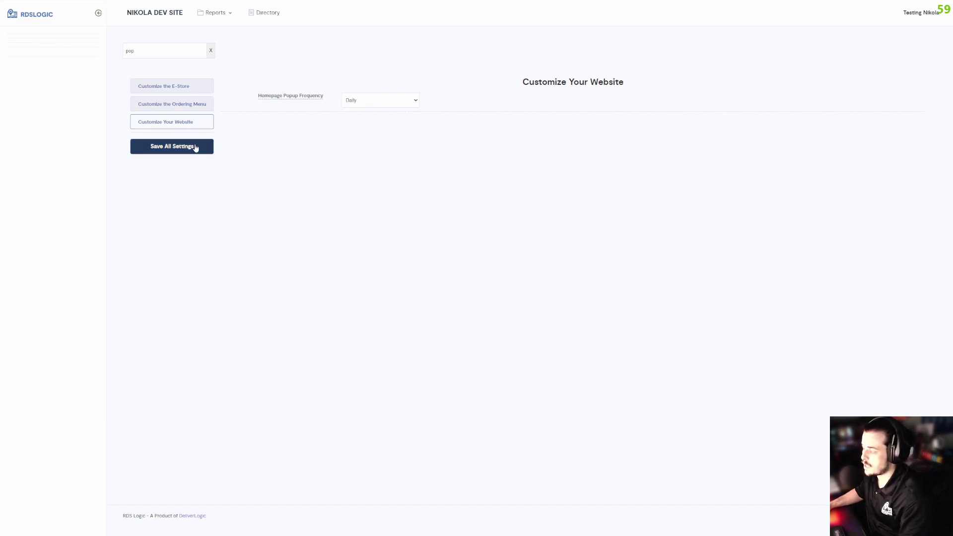
left_click(158, 151)
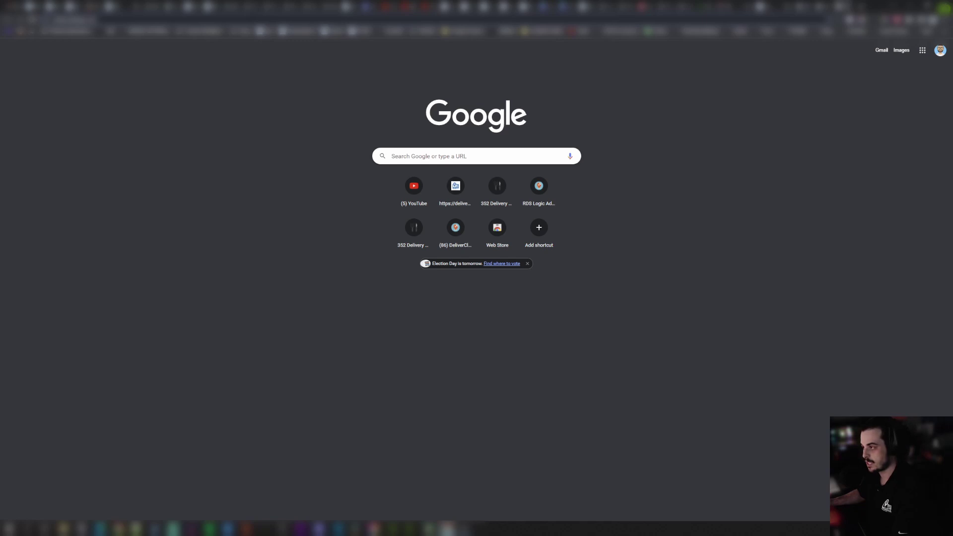
Load the live DL CORE homepage and check the popup's greeting, 10% offer and FIRST10 lines.
key("Return")
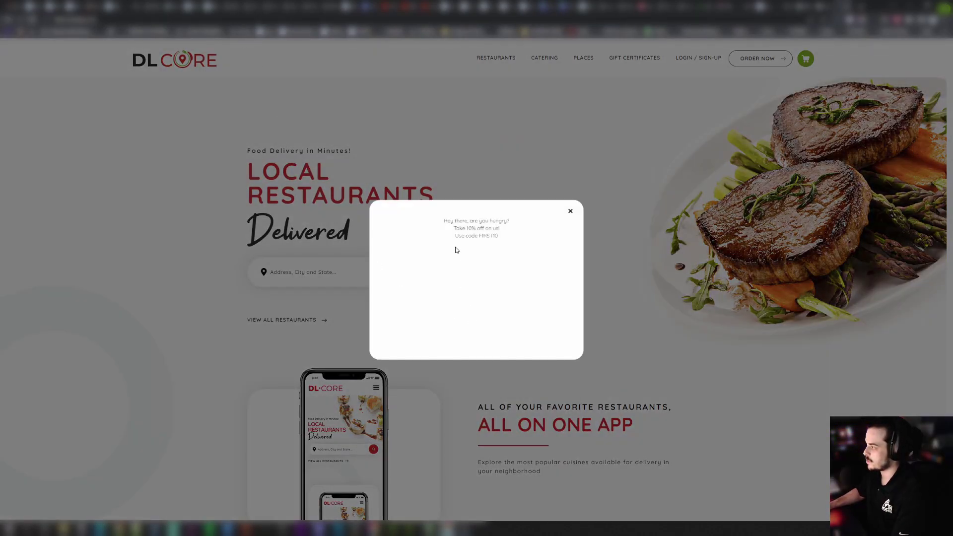
left_click_drag(442, 220, 504, 235)
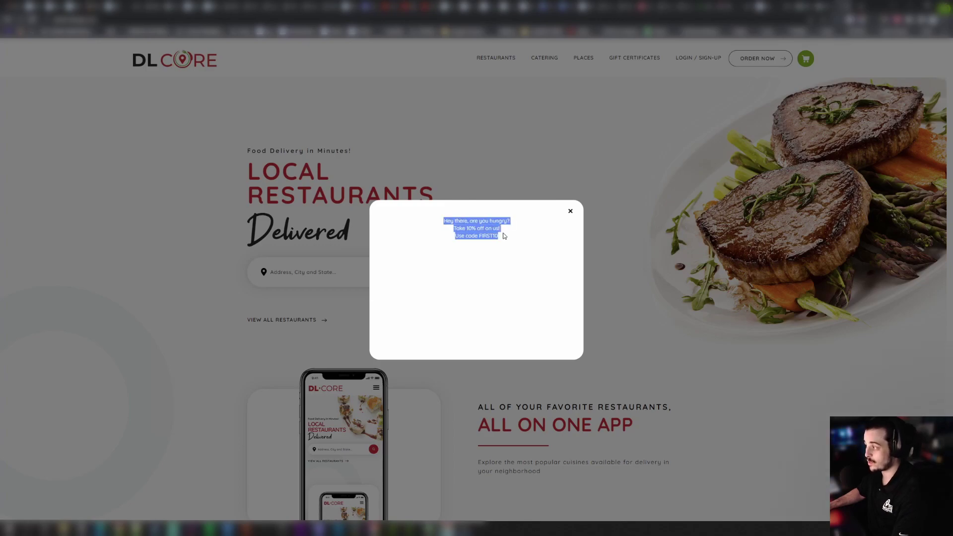
left_click(504, 236)
left_click_drag(444, 221, 508, 220)
left_click(454, 231)
left_click_drag(454, 231, 500, 238)
left_click(500, 238)
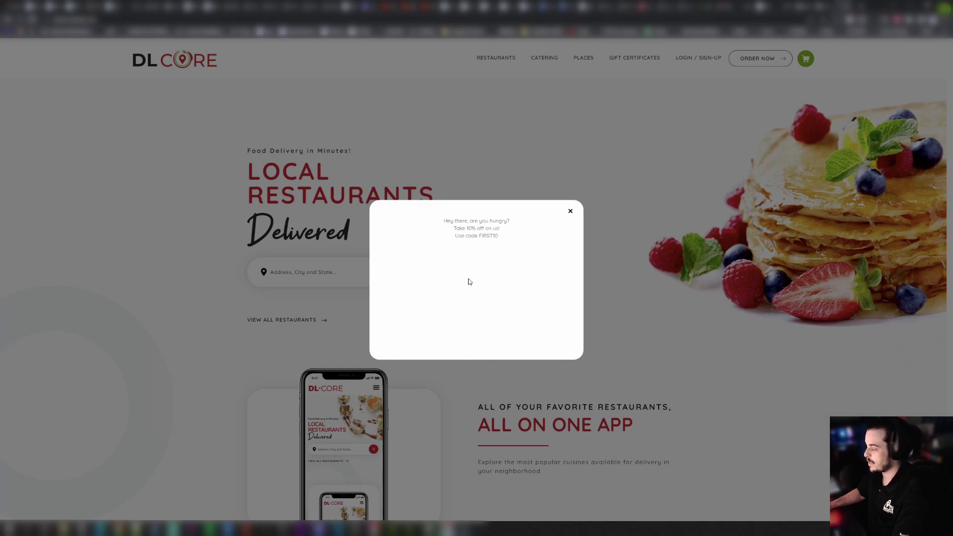